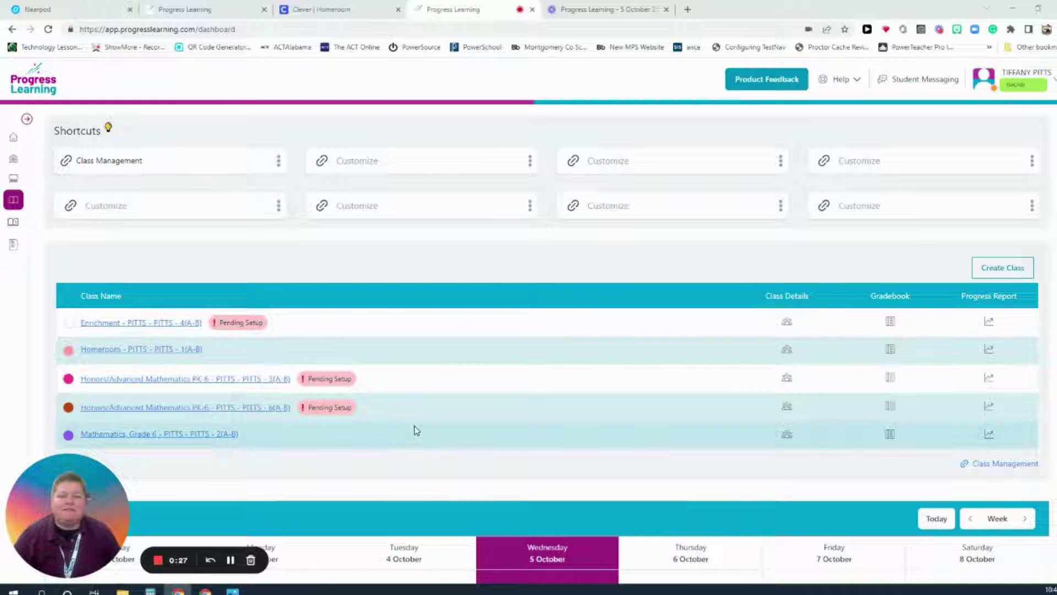
Open the pending Honors/Advanced Mathematics PK-6 6(A-B) class details, showing 19 students and no subjects.
click(1005, 465)
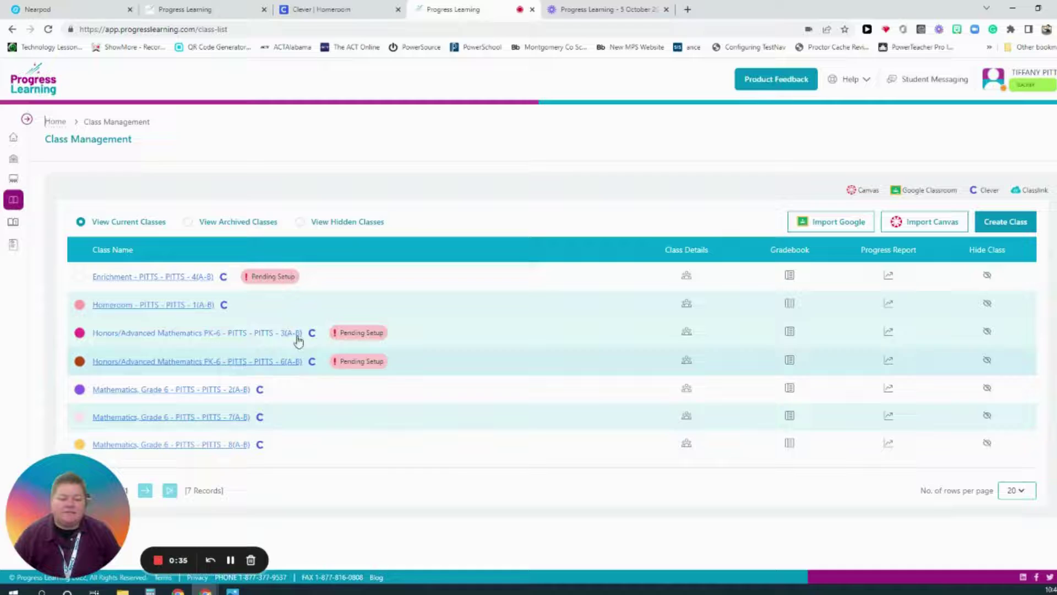
click(231, 362)
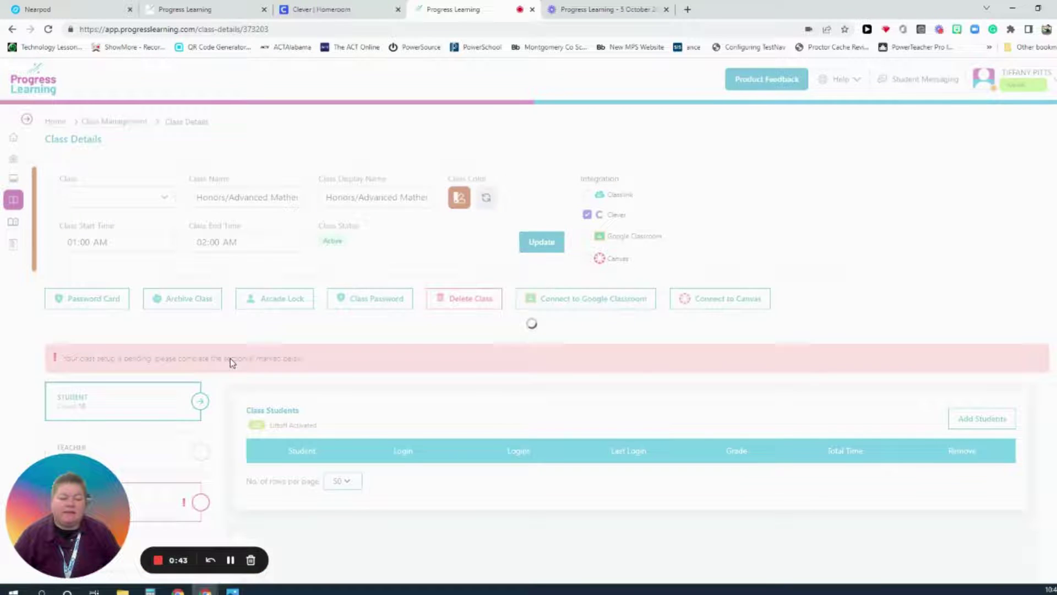
drag(76, 484, 1006, 111)
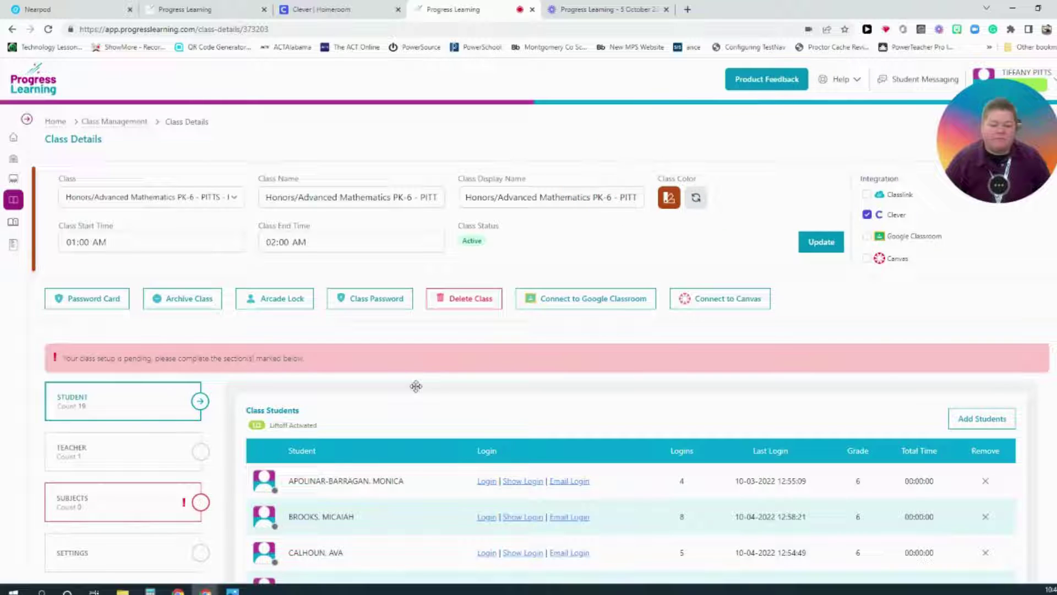
Add the 6th Grade Math ACAP (CoS) subject to the 6(A-B) class and save the update.
click(113, 509)
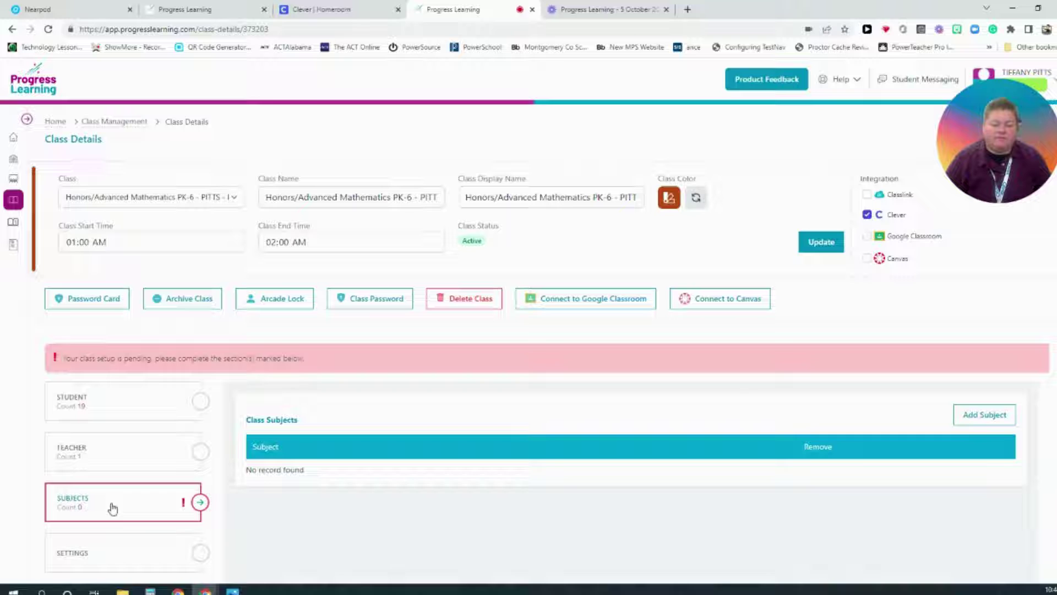
click(984, 417)
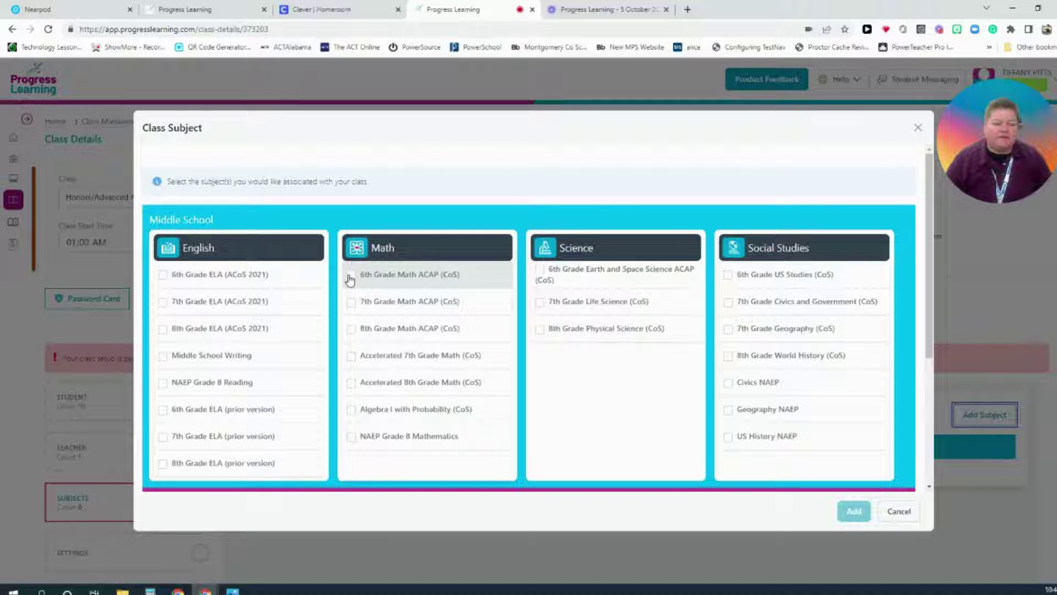
click(350, 276)
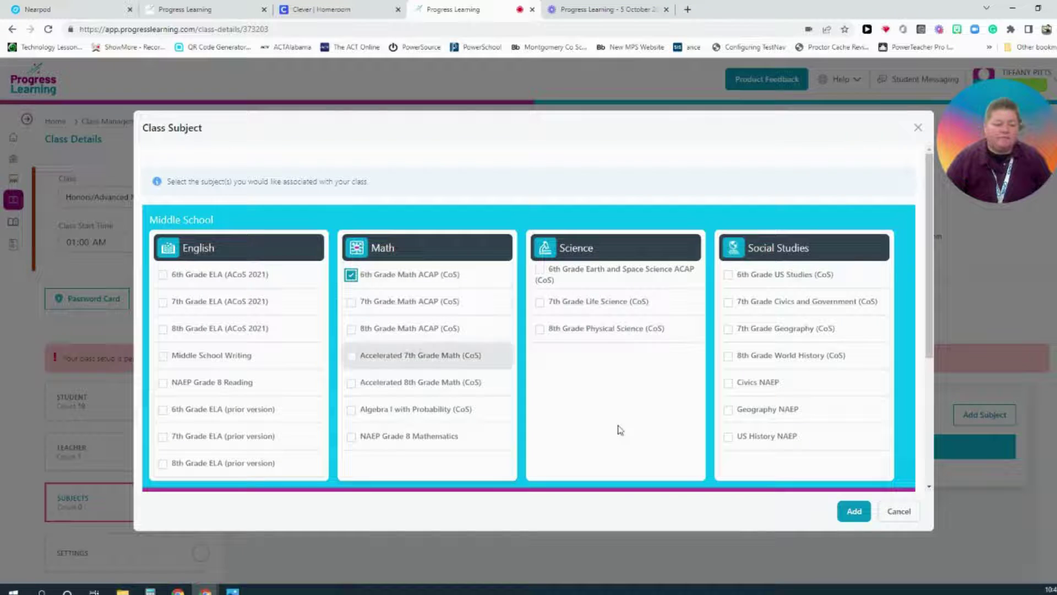
click(854, 512)
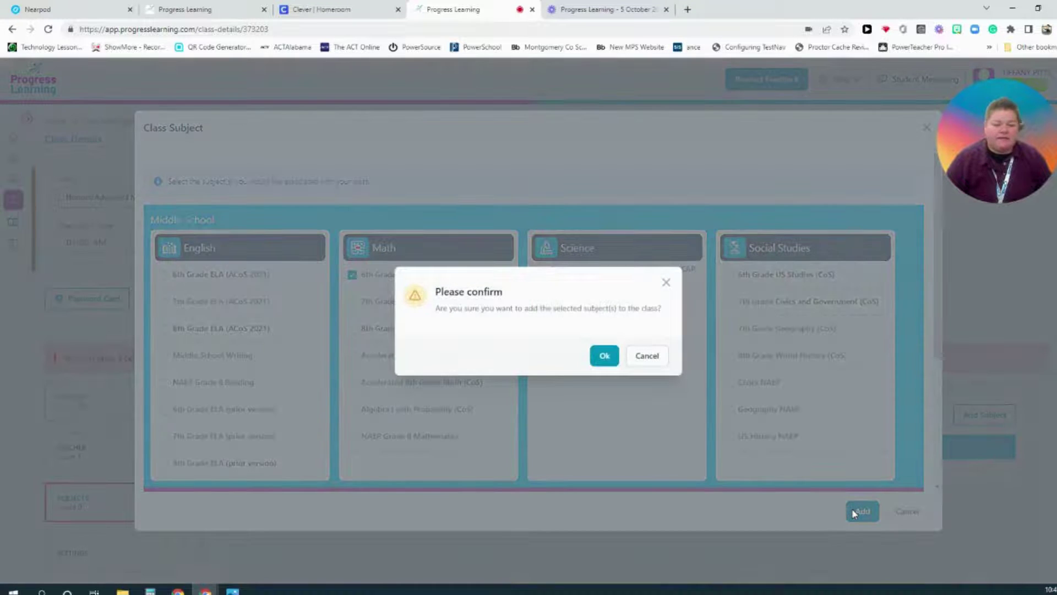
click(604, 356)
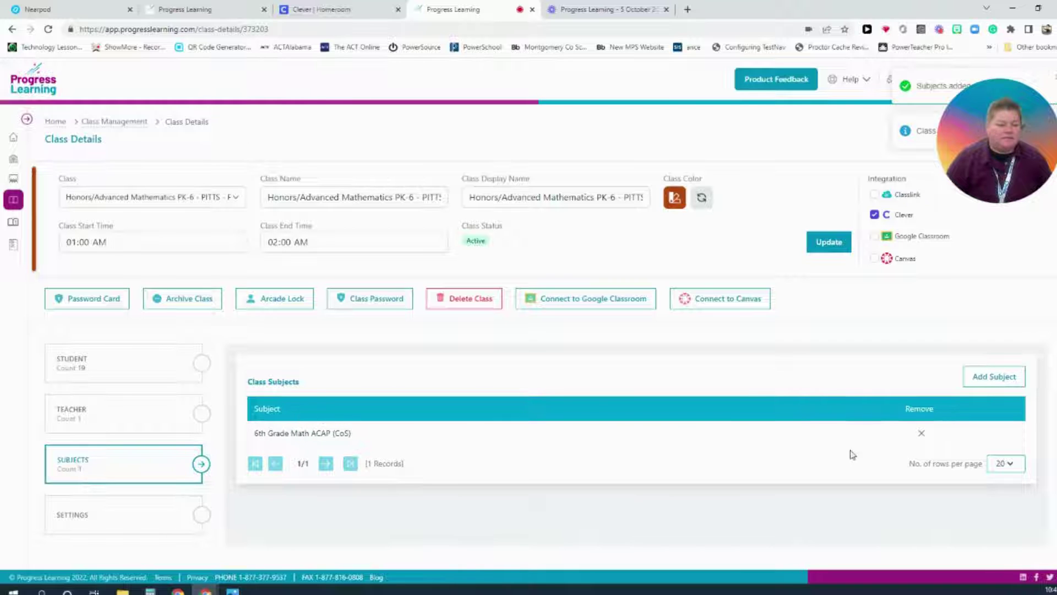
click(831, 245)
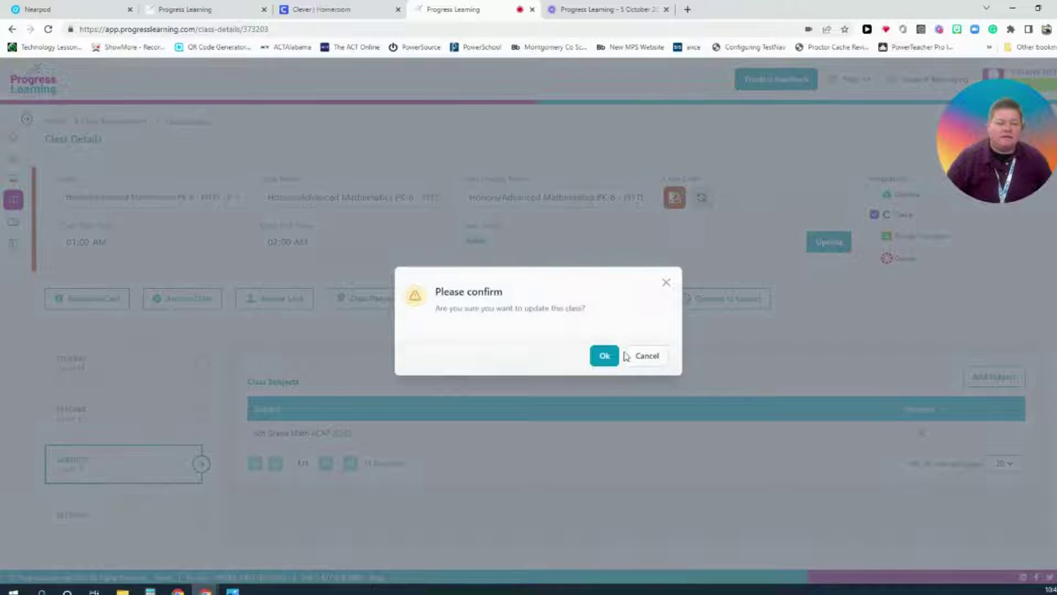
click(605, 357)
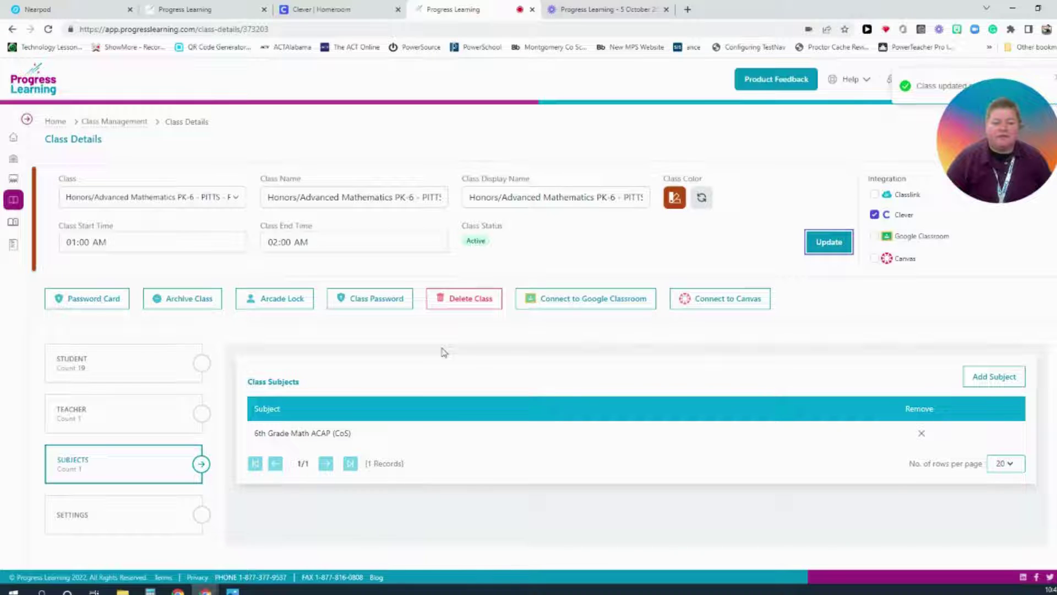
Go back to Class Management and open the Honors/Advanced Mathematics 3(A-B) class's subjects.
click(105, 123)
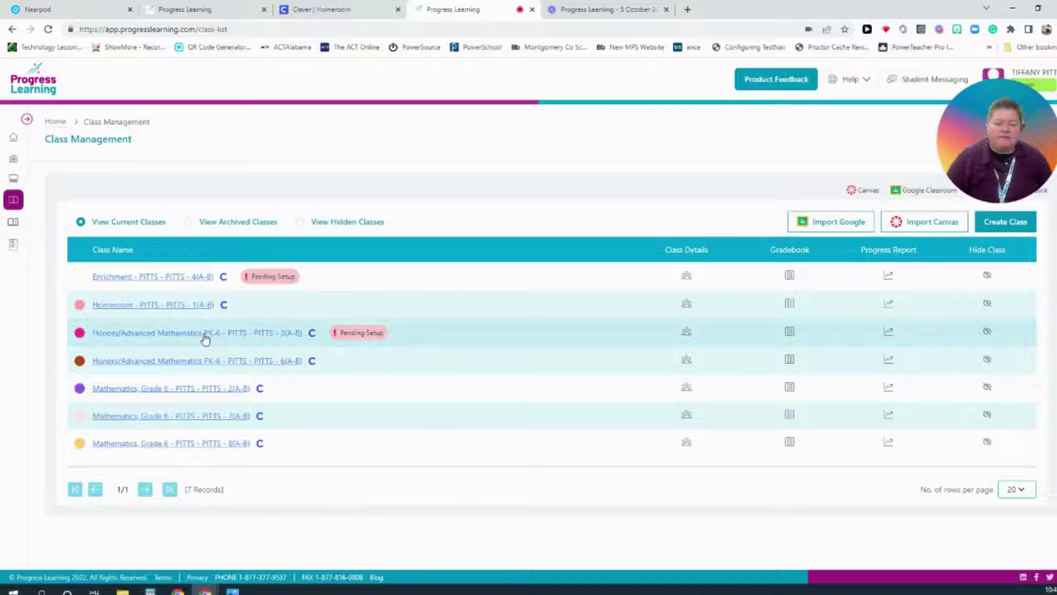
click(205, 334)
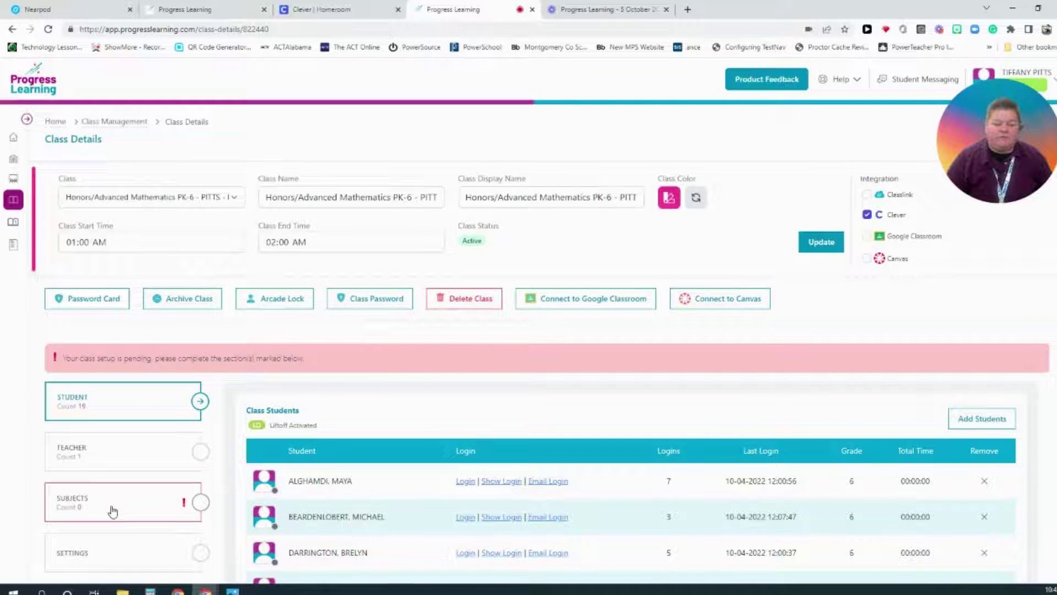
click(111, 512)
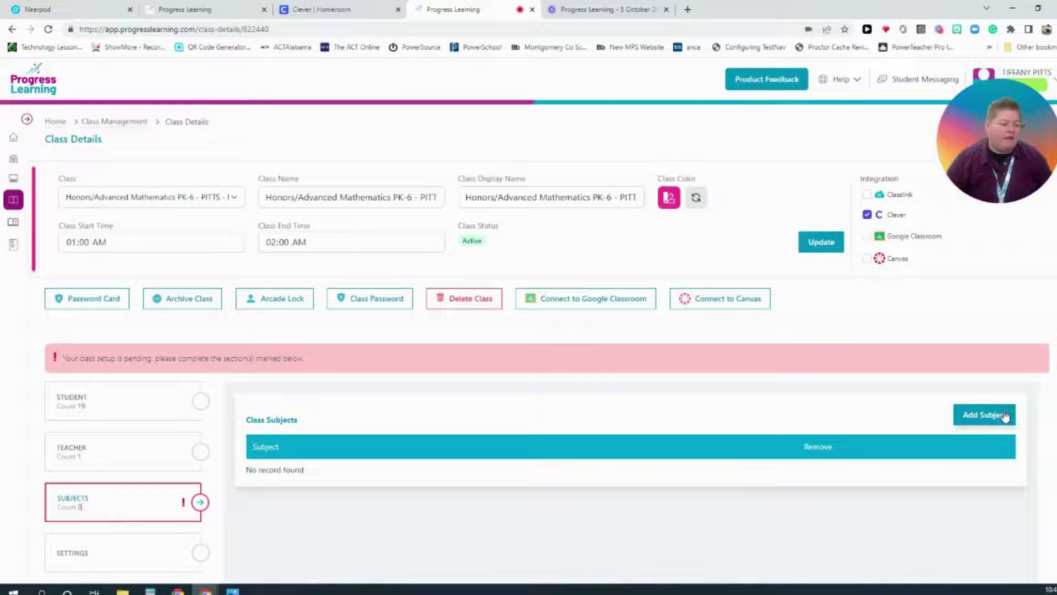
Add 6th Grade Math ACAP (CoS) to the 3(A-B) class and save the update.
click(1004, 415)
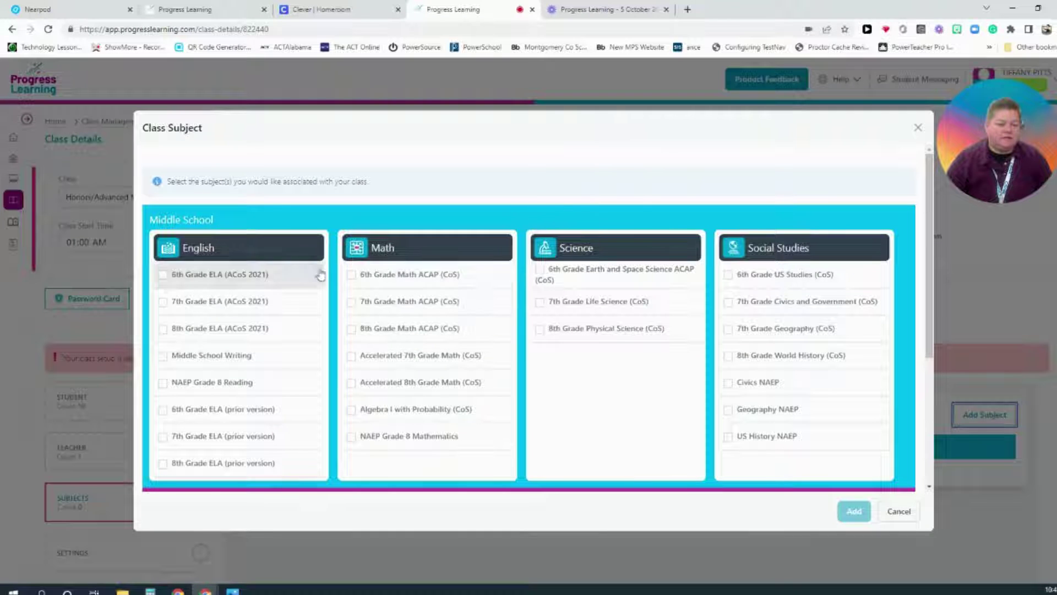
click(350, 276)
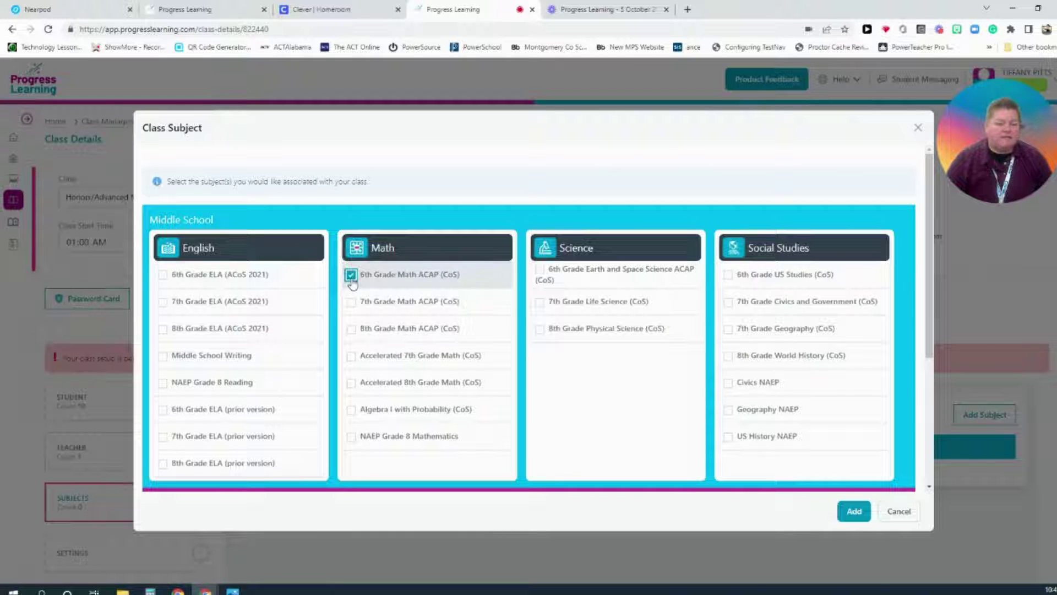
click(855, 512)
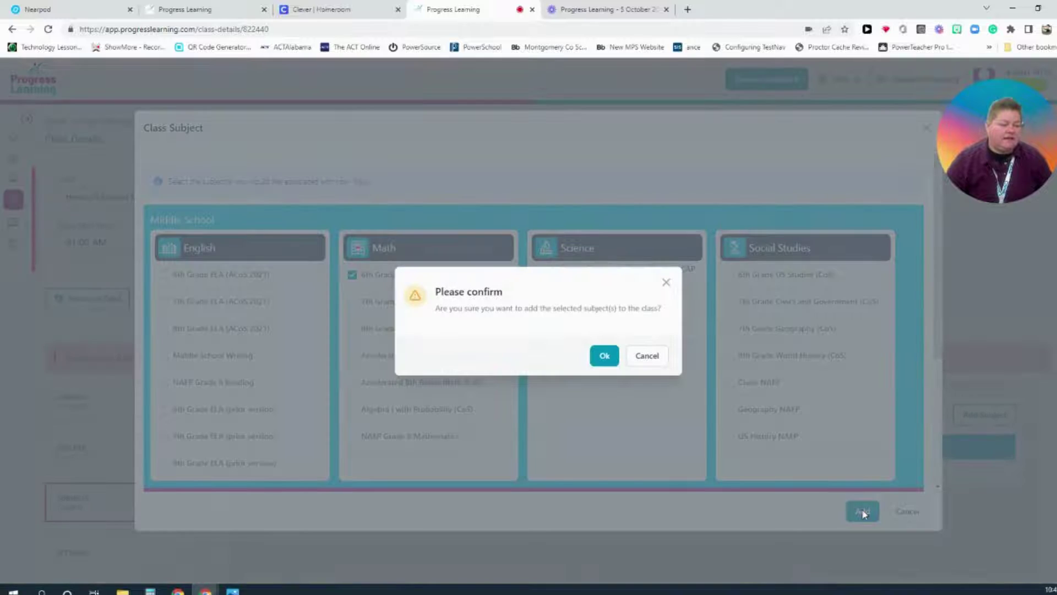
click(605, 361)
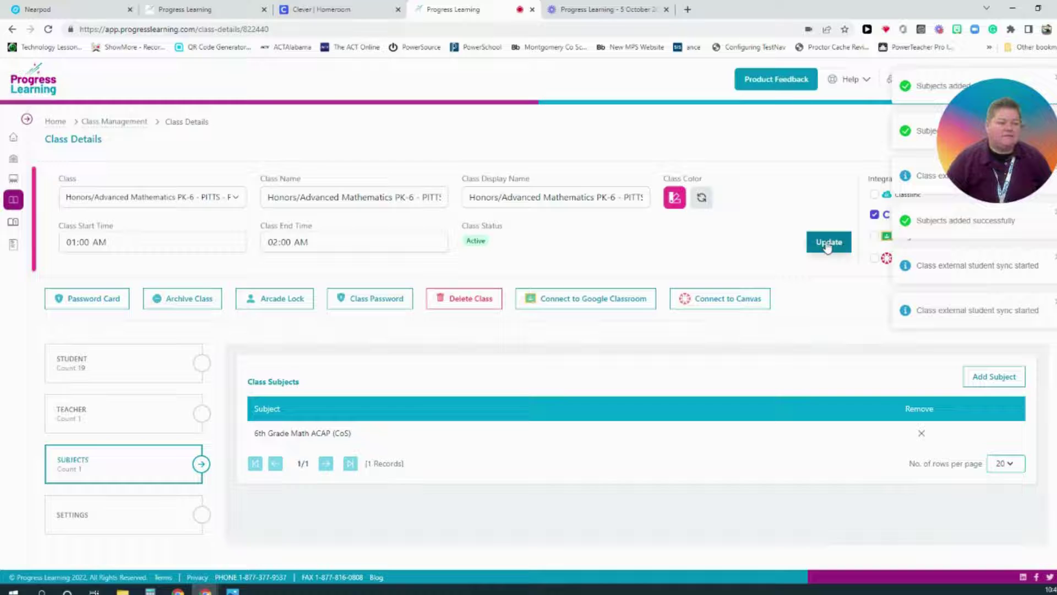
click(828, 245)
click(607, 356)
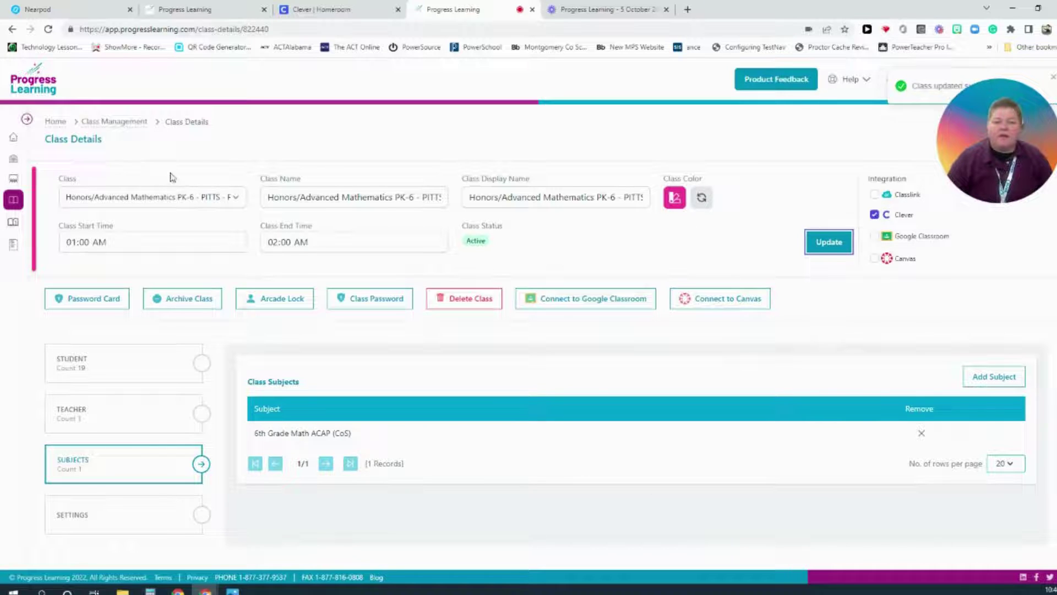
Navigate from the Home dashboard to the Assessment/Assignment Center through the expanded sidebar.
click(55, 122)
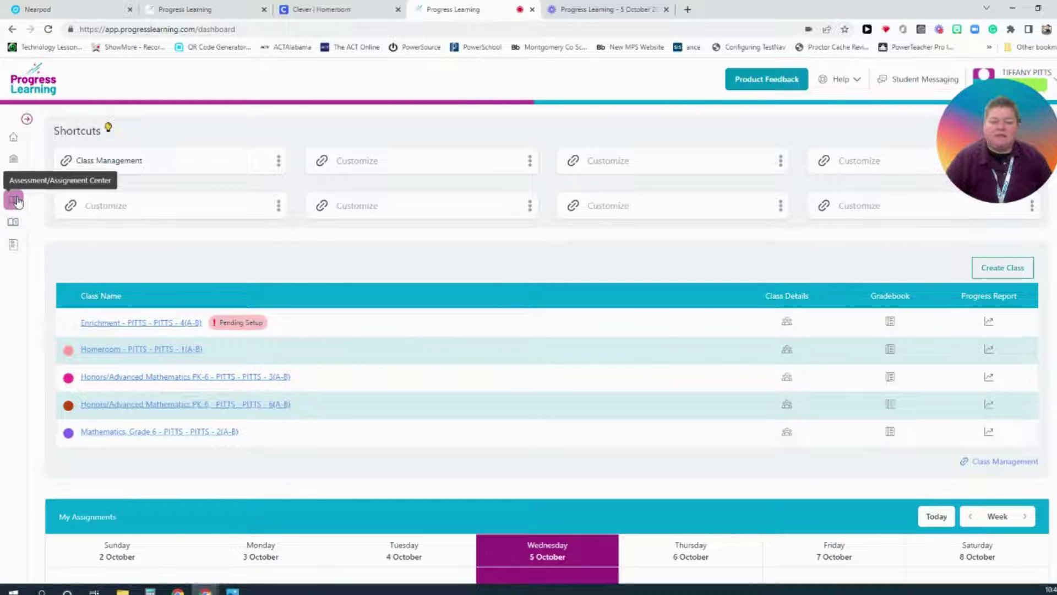
click(26, 119)
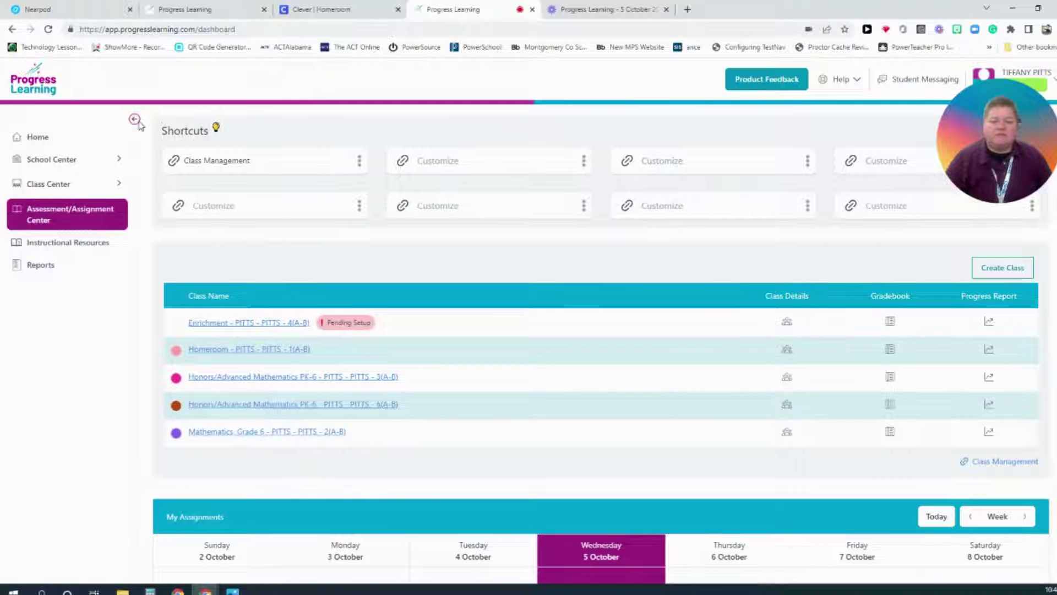
click(99, 219)
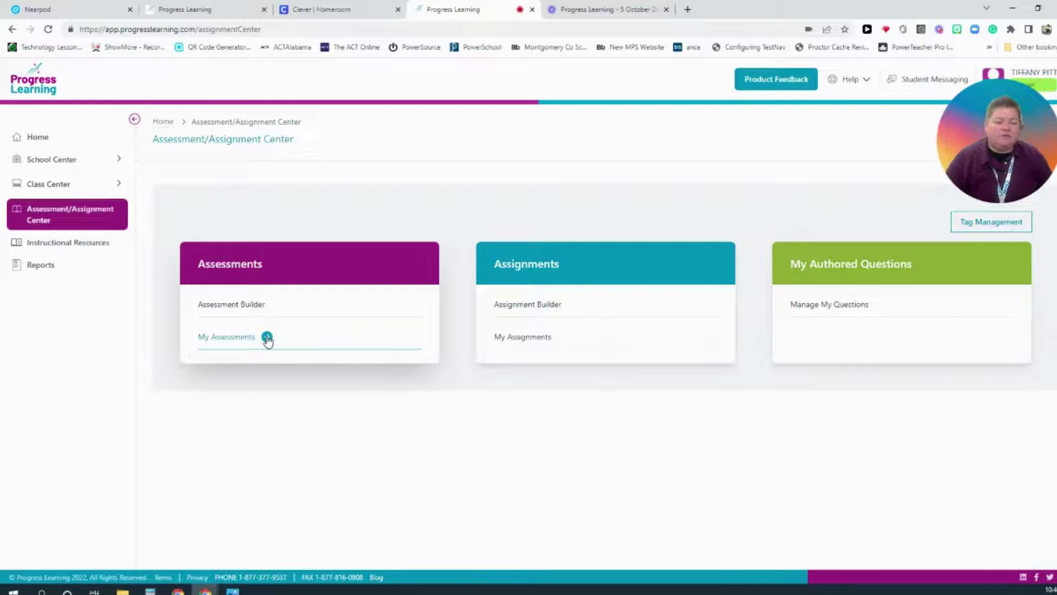
Filter assessments by the Full Assessment Bank and scroll through the Grade 6 math benchmarks.
click(267, 338)
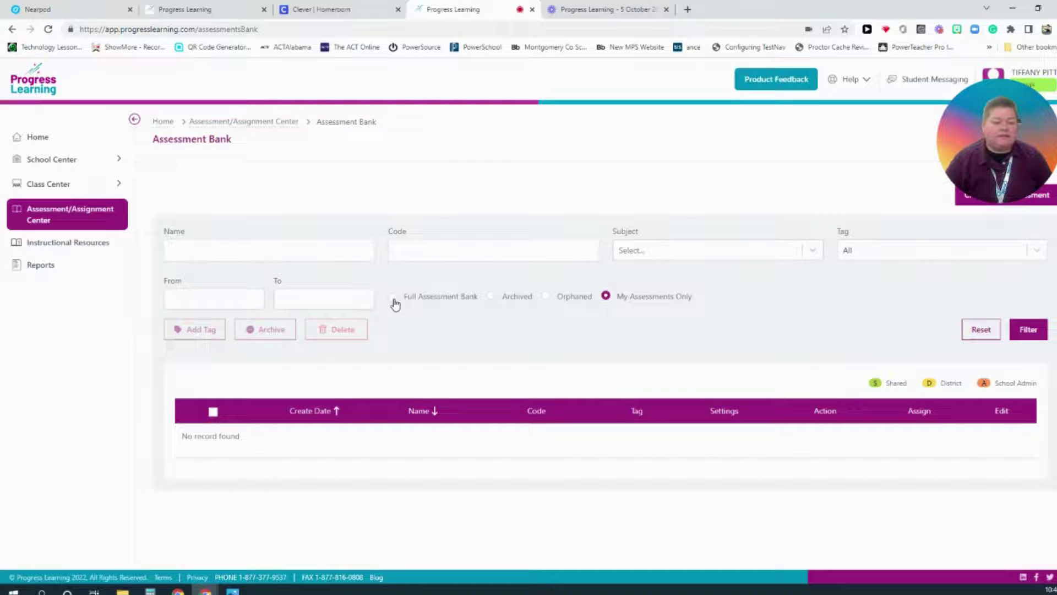
click(393, 298)
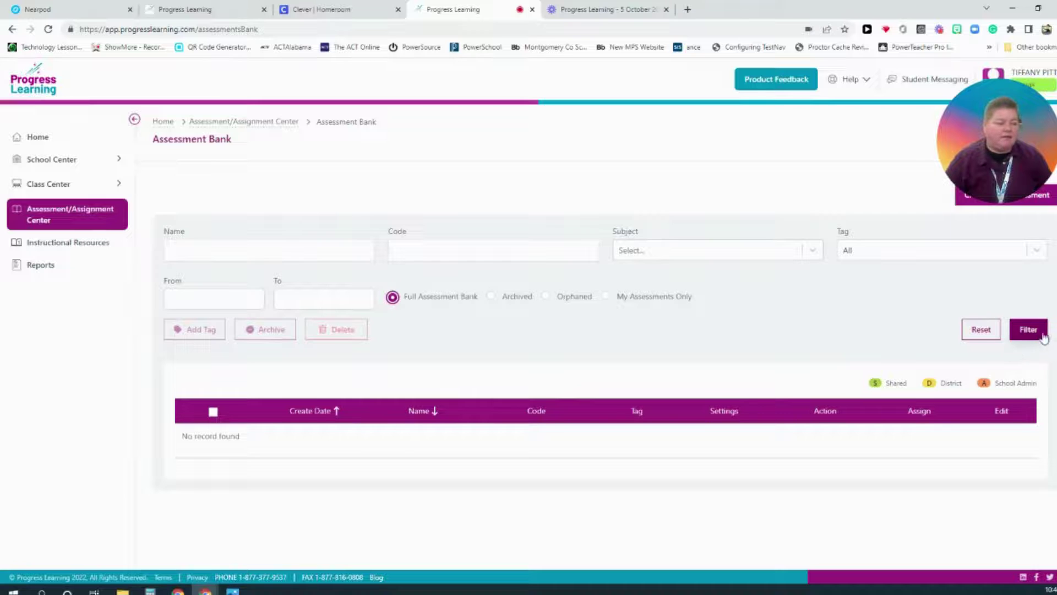
click(1028, 330)
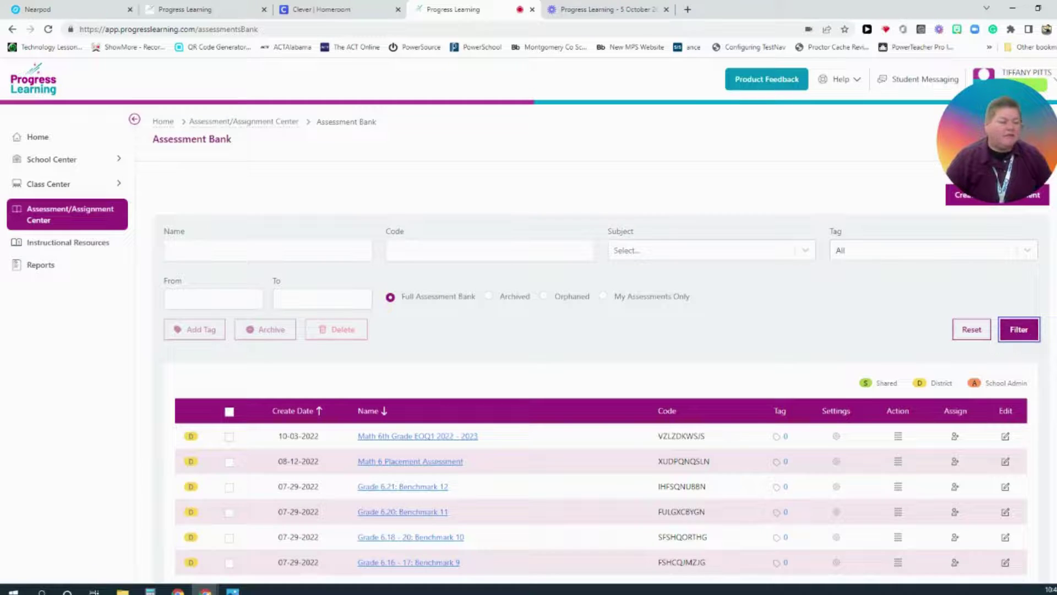
scroll(929, 235, down, 3)
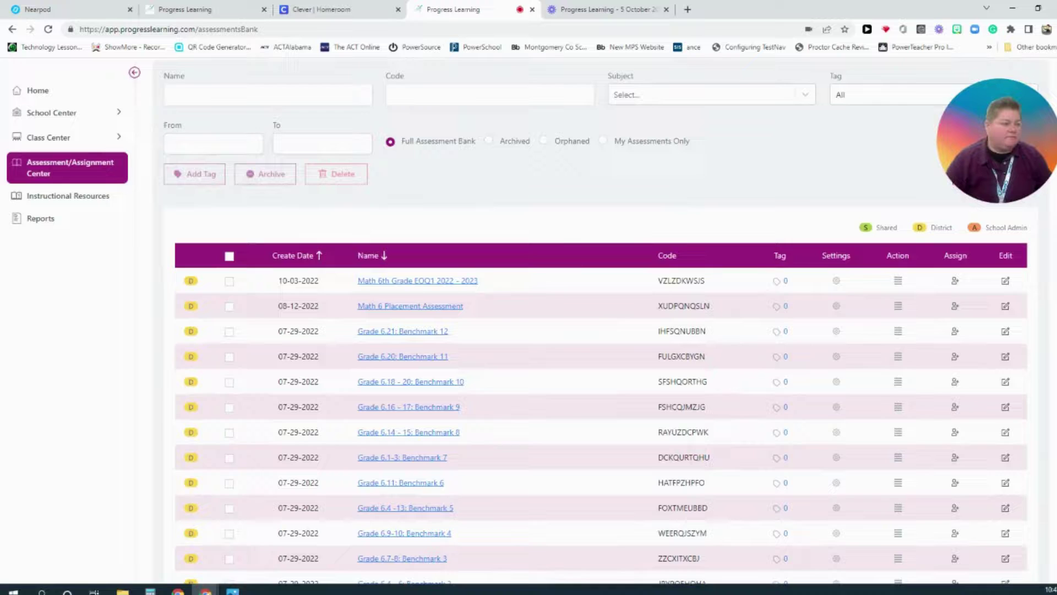
scroll(602, 321, down, 3)
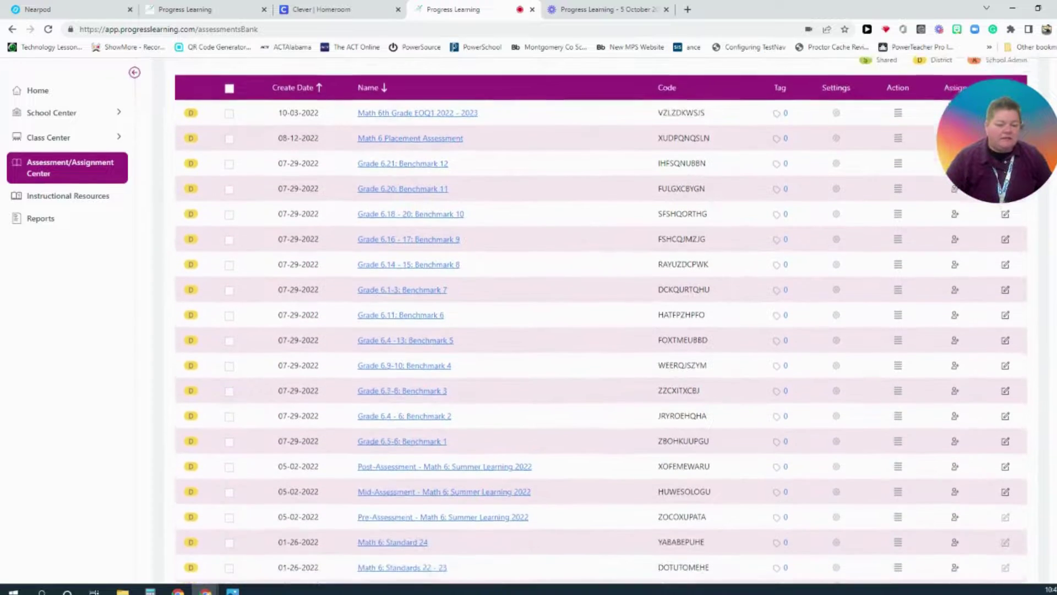
scroll(601, 321, down, 1)
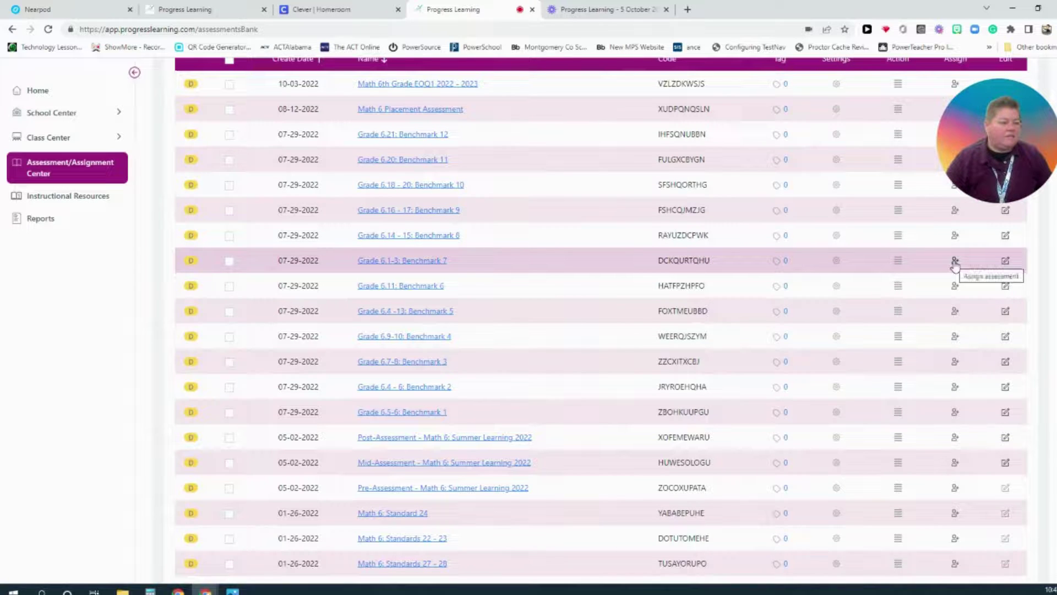
Start assigning Grade 6.1-3: Benchmark 7, reaching the Edit Assignment wizard's Class step.
click(955, 262)
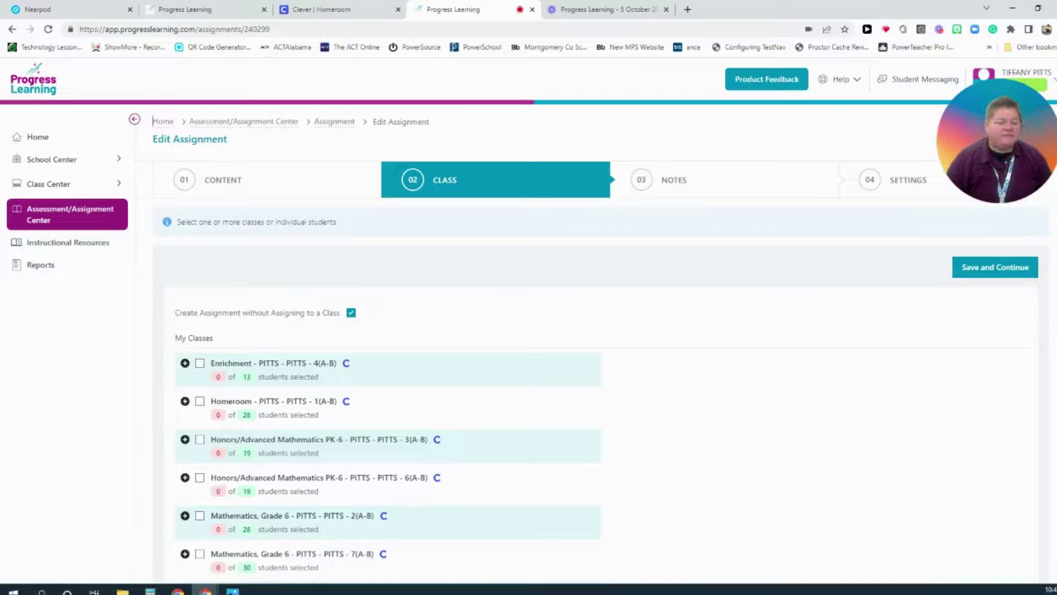
scroll(760, 479, down, 2)
scroll(973, 301, up, 2)
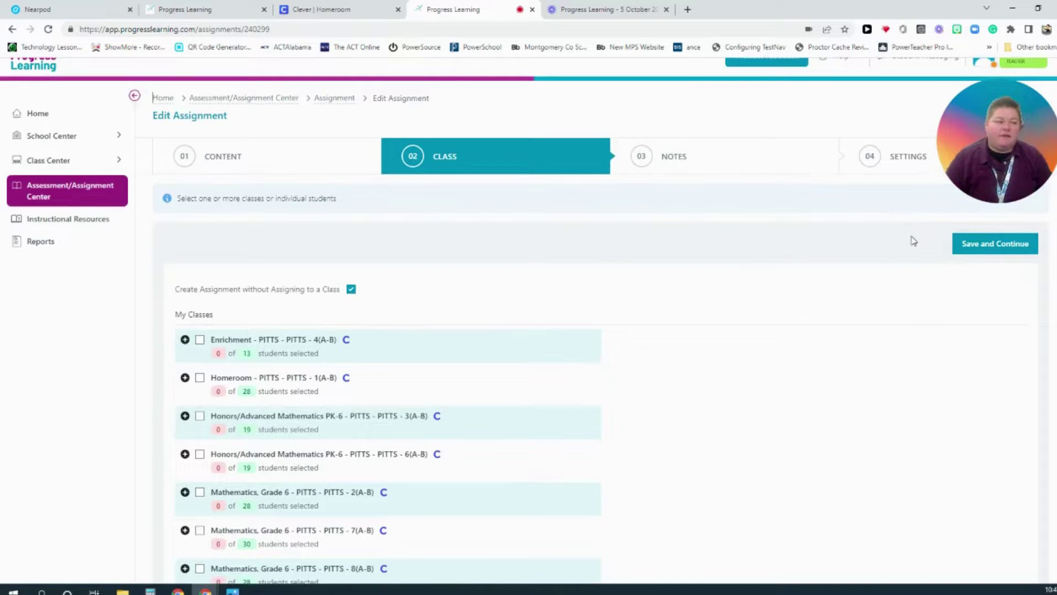
drag(884, 366, 472, 555)
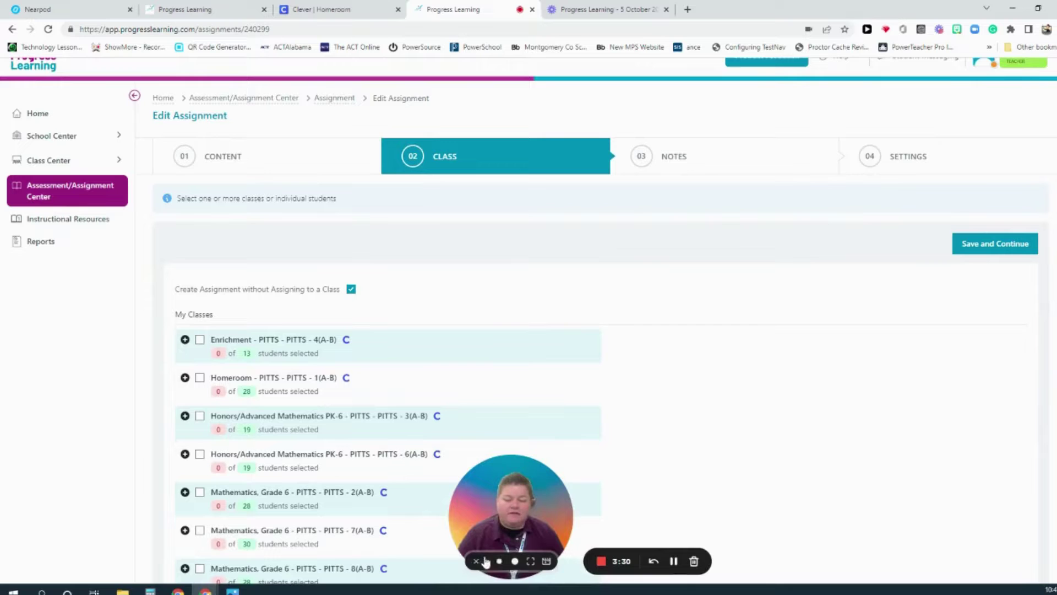
click(602, 561)
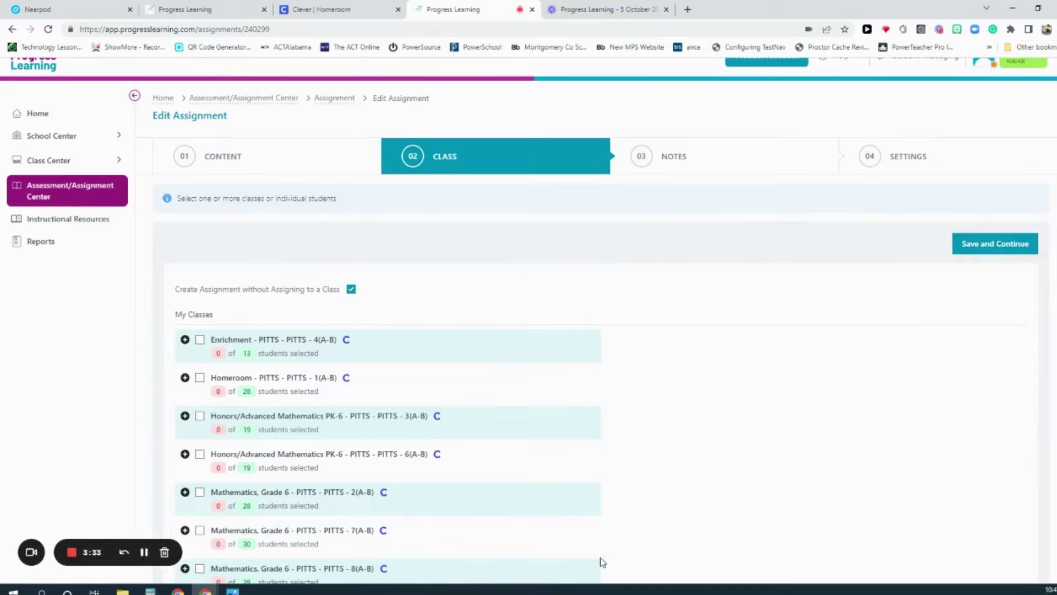